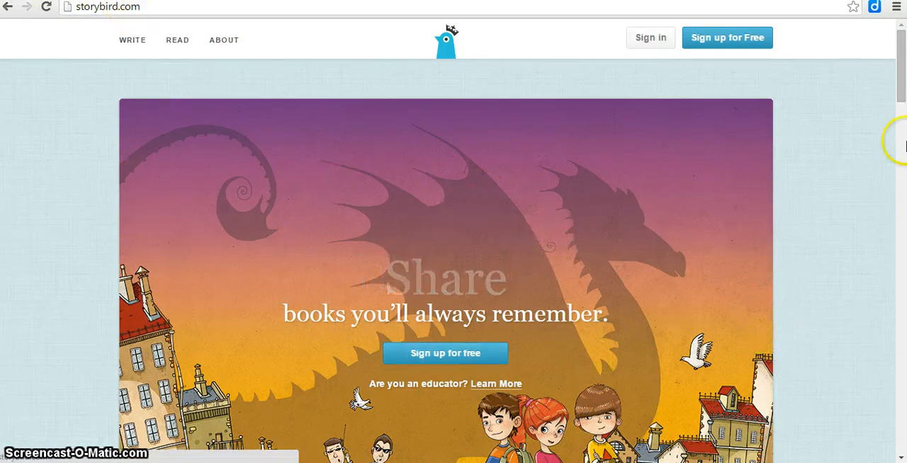
Sign in to the Storybird account to reach the Your Stuff profile page.
left_click(883, 110)
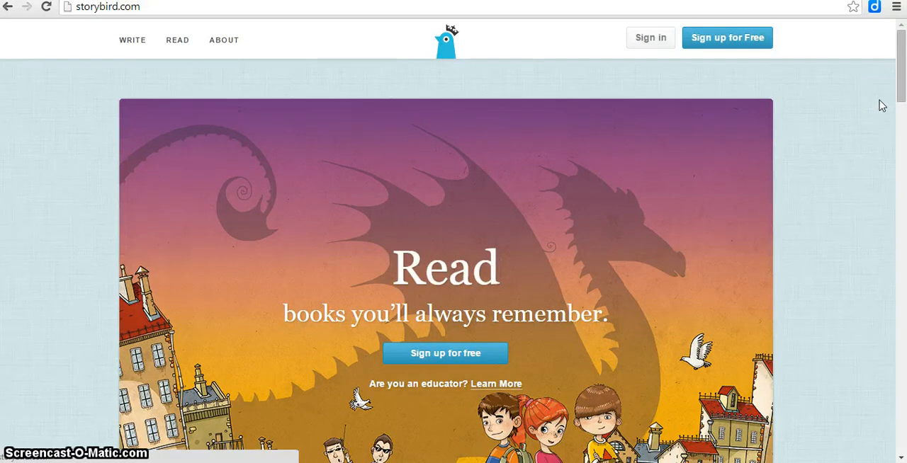
left_click(902, 93)
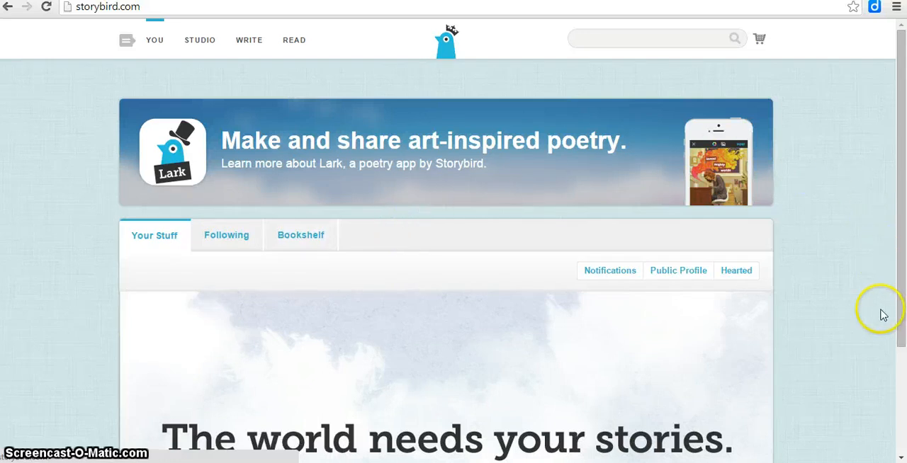
scroll(884, 315, "down", 2)
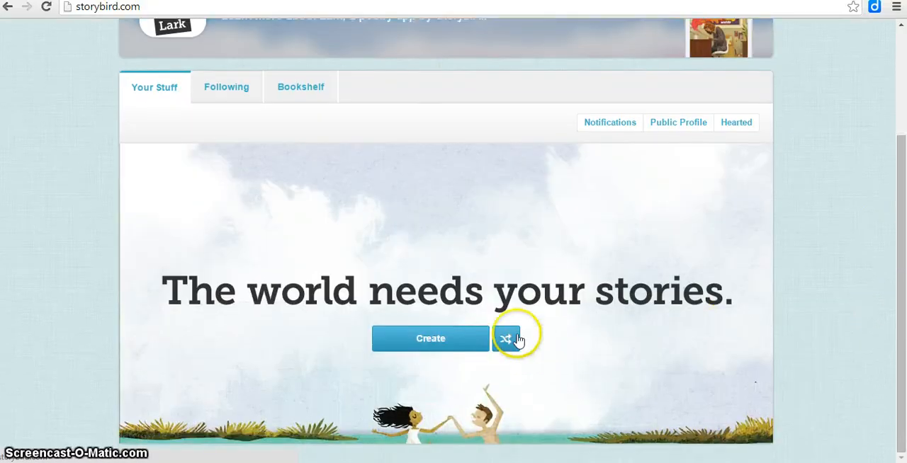
Open the starry night-forest artwork 'The mighty jungle' by nidhiart.
left_click(413, 345)
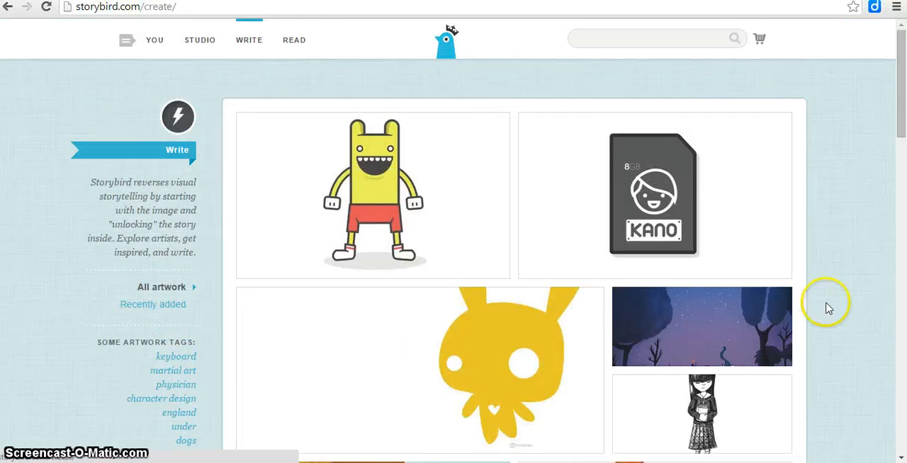
scroll(847, 312, "down", 1)
scroll(850, 314, "down", 1)
scroll(854, 315, "down", 1)
scroll(856, 315, "down", 1)
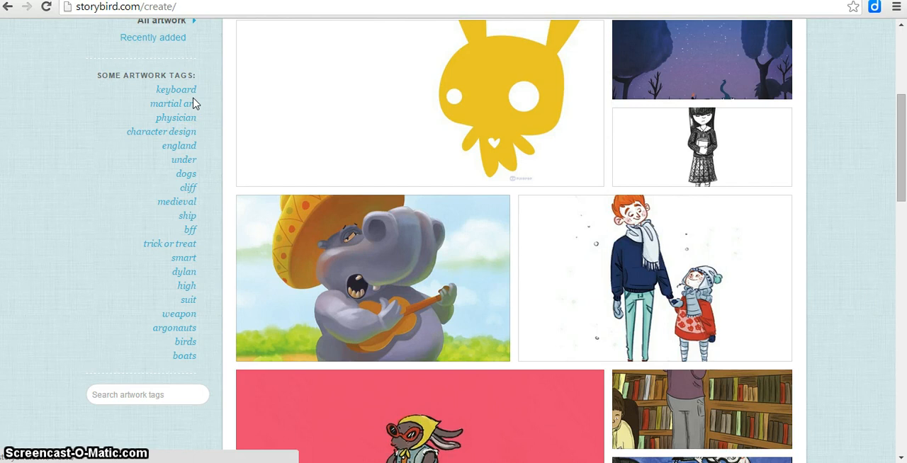
scroll(843, 335, "down", 2)
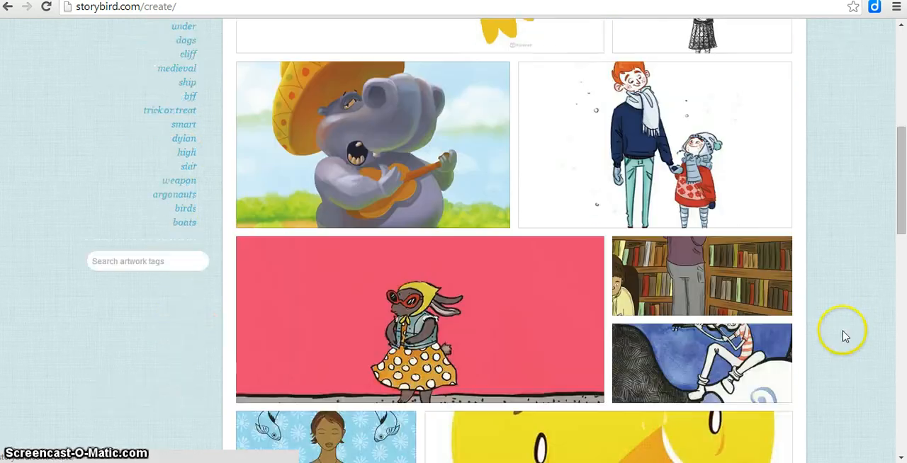
scroll(850, 338, "down", 2)
scroll(855, 339, "down", 2)
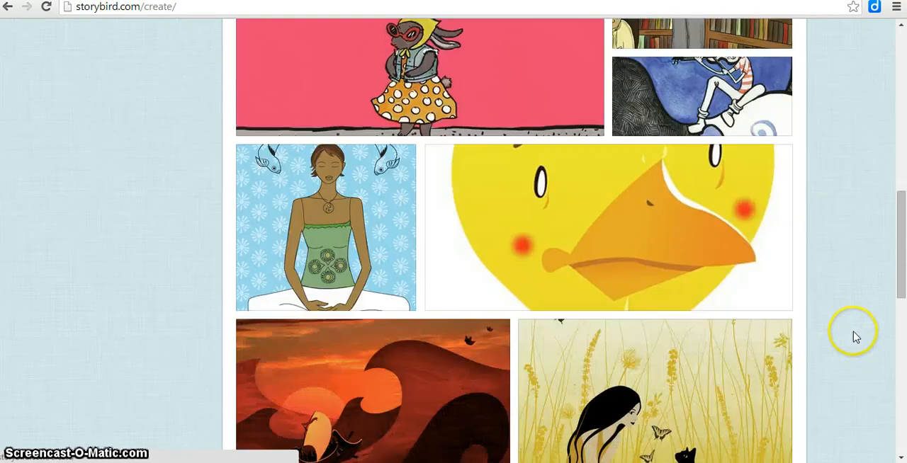
scroll(855, 337, "down", 1)
scroll(855, 338, "down", 2)
scroll(856, 337, "down", 2)
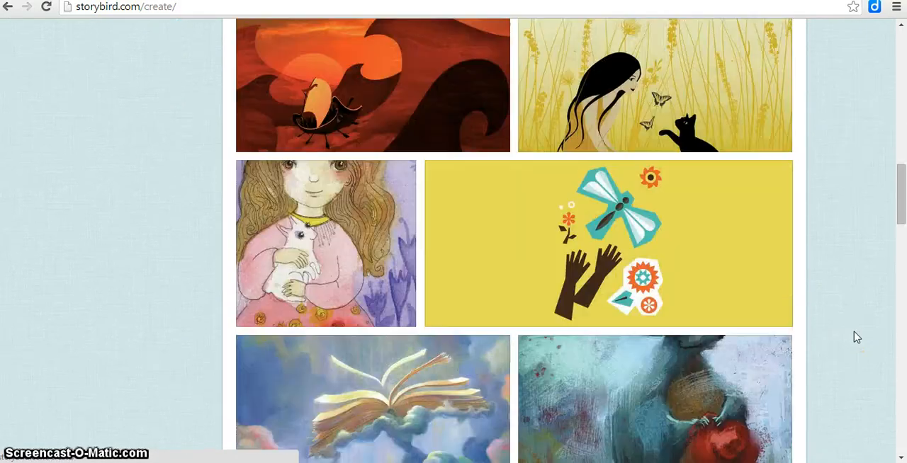
scroll(856, 337, "down", 3)
scroll(856, 337, "down", 2)
scroll(856, 337, "down", 2)
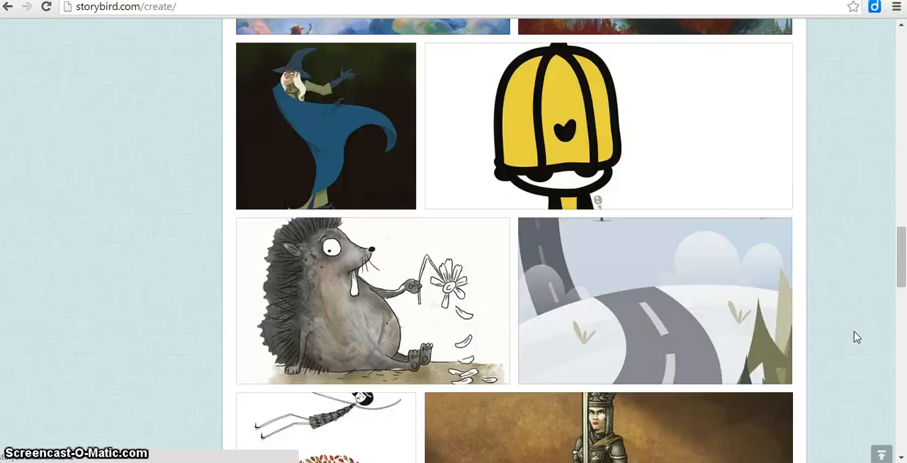
scroll(856, 337, "down", 2)
scroll(857, 339, "up", 7)
scroll(856, 339, "up", 5)
scroll(856, 339, "up", 5)
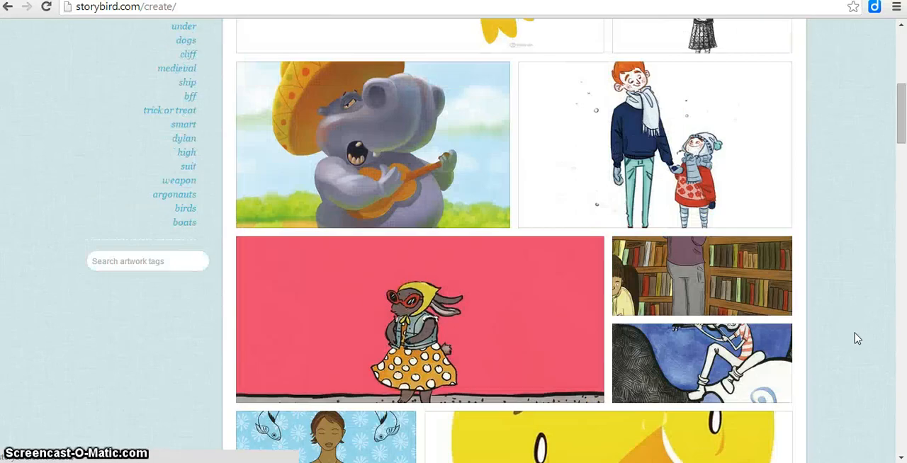
scroll(856, 339, "up", 5)
scroll(856, 339, "up", 5)
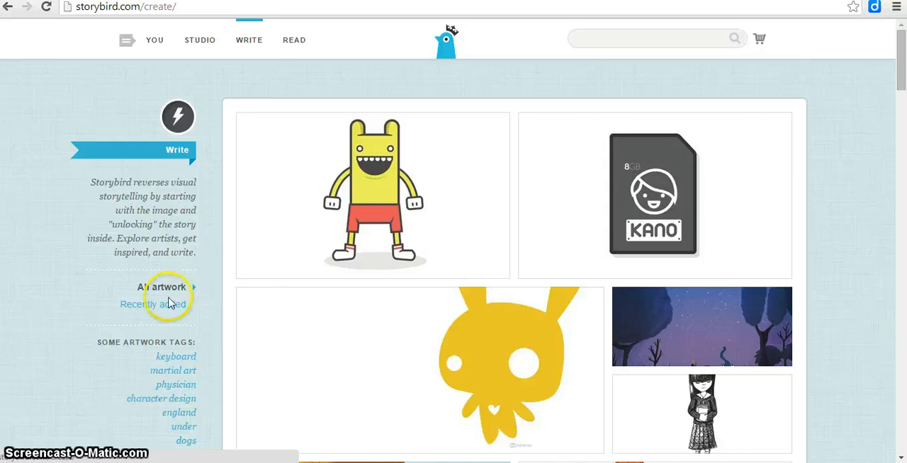
scroll(263, 328, "down", 2)
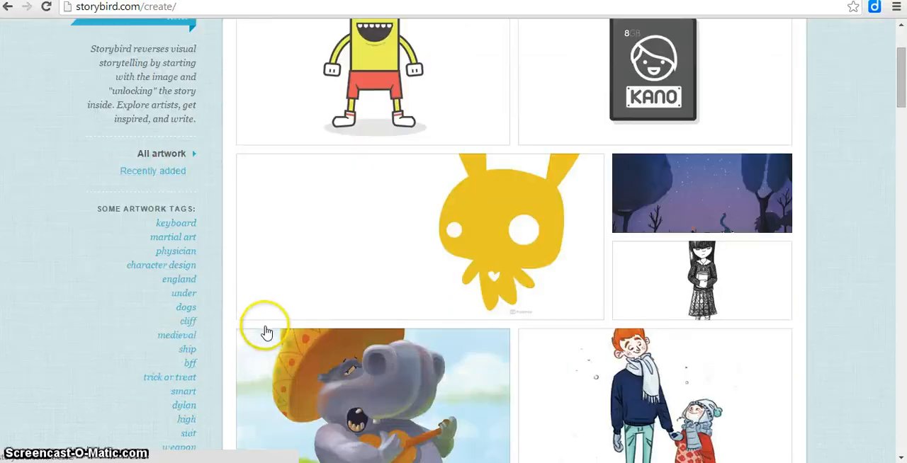
scroll(834, 192, "down", 2)
scroll(845, 268, "up", 2)
scroll(847, 294, "up", 2)
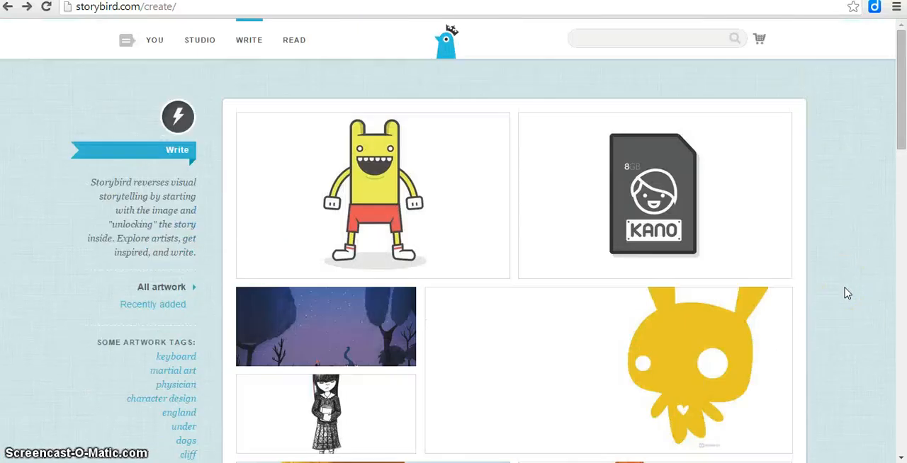
scroll(848, 293, "down", 1)
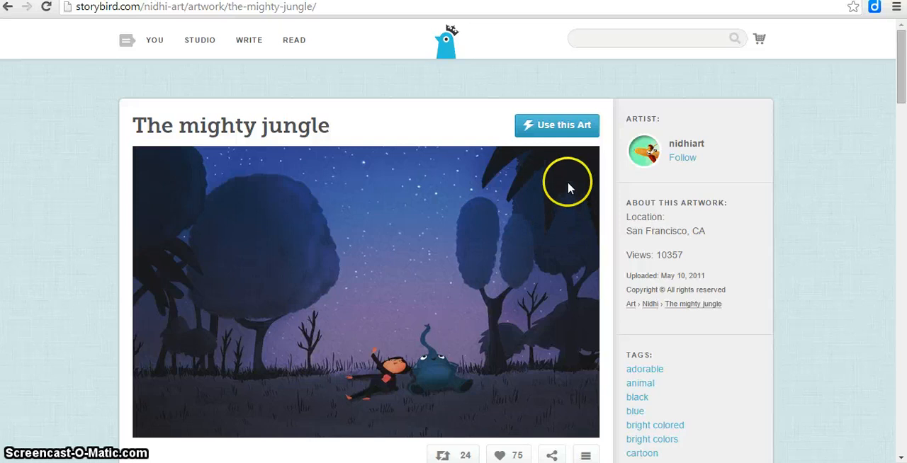
scroll(581, 82, "down", 1)
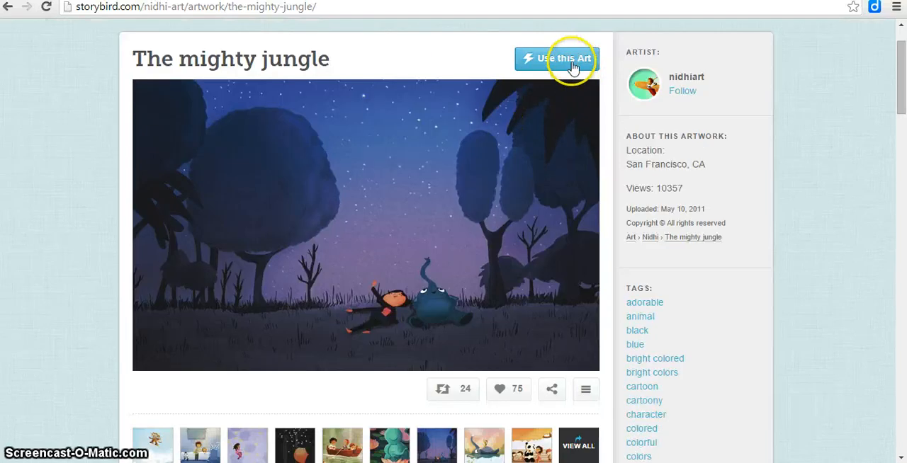
Use 'The mighty jungle' art to start a new Picture Book in the story maker.
left_click(573, 64)
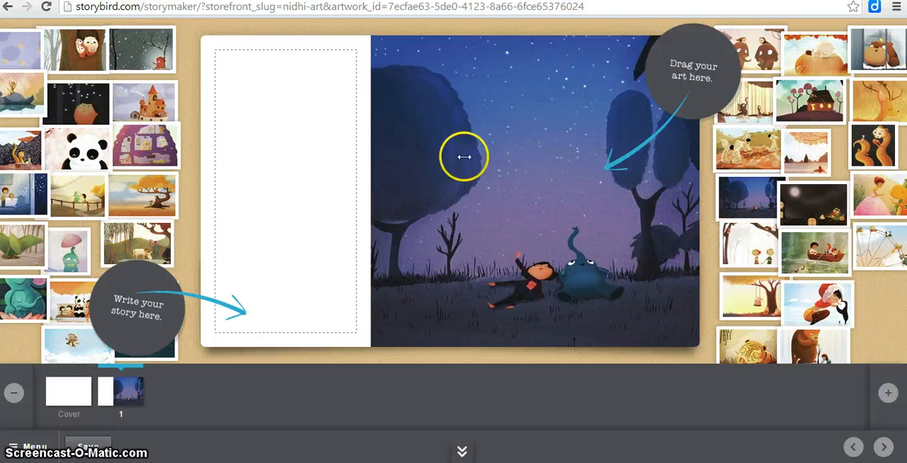
Apply the Journal cover style with the teal bird pattern to the book's cover.
left_click(74, 401)
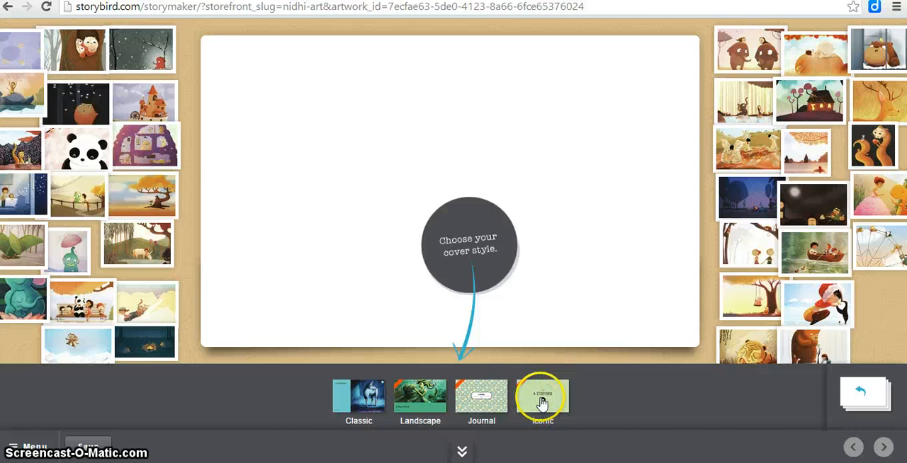
left_click(497, 406)
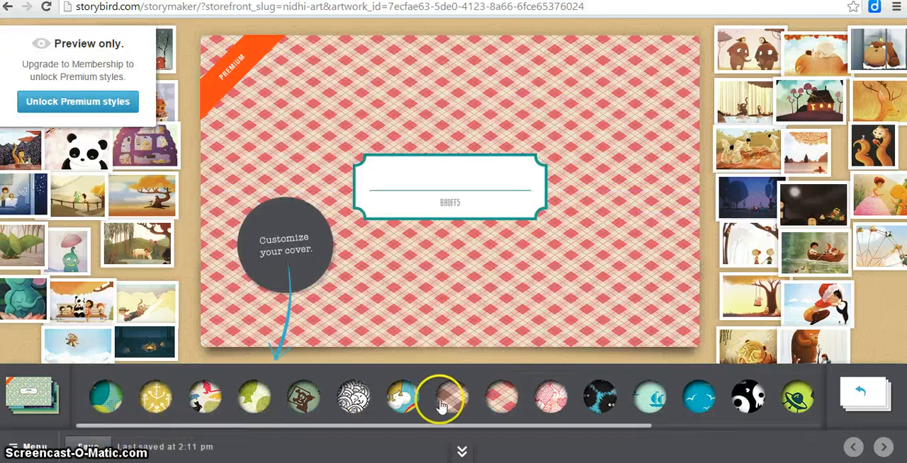
mouse_move(600, 399)
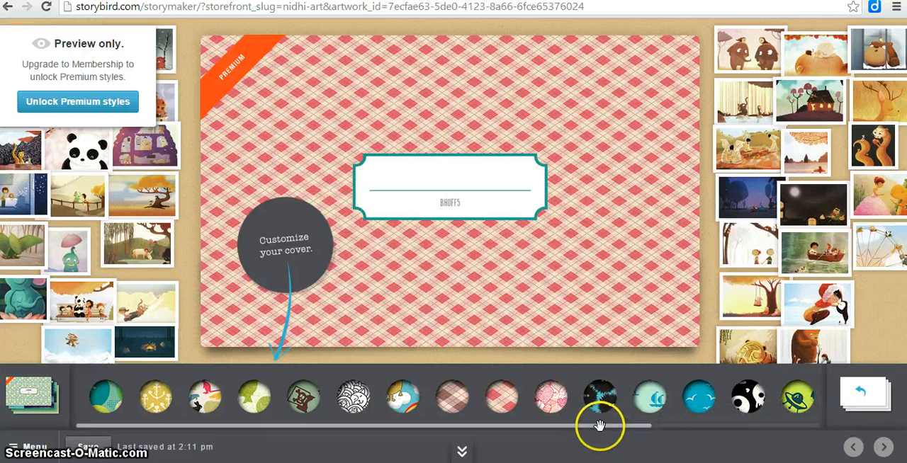
left_click_drag(641, 425, 652, 427)
left_click(660, 425)
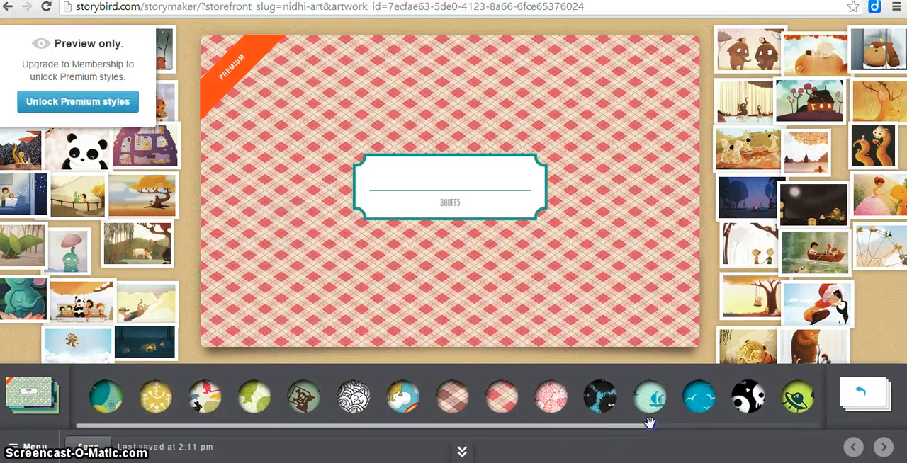
left_click(695, 407)
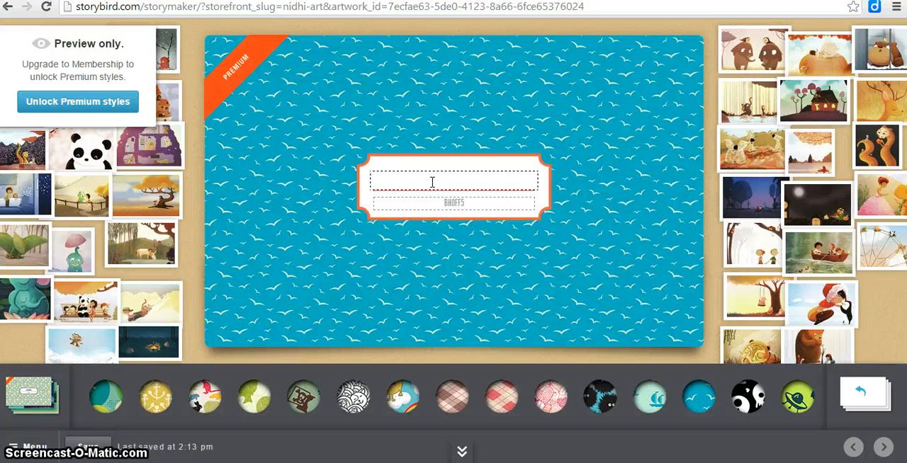
type("UNDER THE STARS")
key("Tab")
type("MAN")
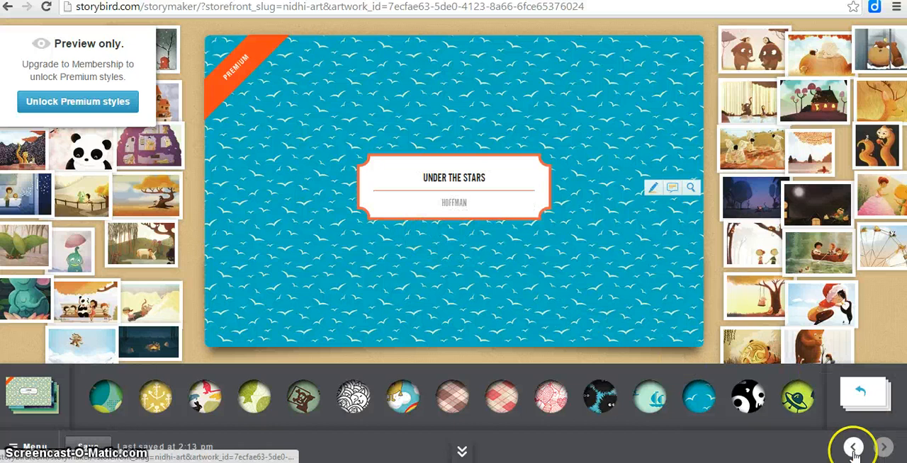
Go to story page 1 and add a blank page 2 after it.
left_click(885, 446)
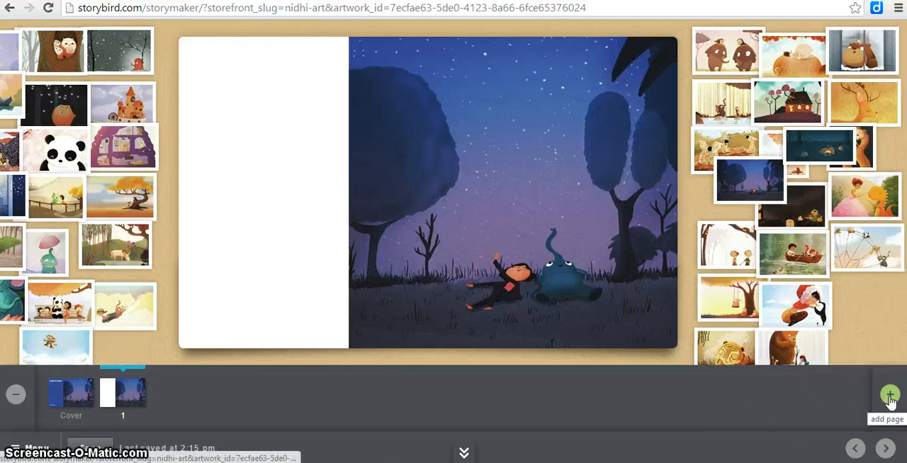
left_click(890, 395)
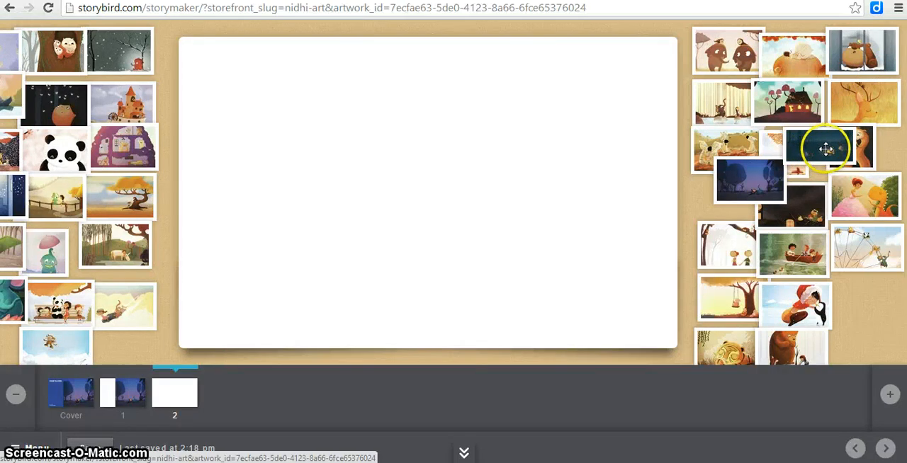
Place the campfire-and-tents night scene on page 2 and start its text area.
mouse_move(820, 146)
left_mouse_down()
mouse_move(421, 152)
mouse_move(445, 156)
mouse_move(447, 99)
mouse_move(444, 149)
mouse_move(340, 161)
left_mouse_up()
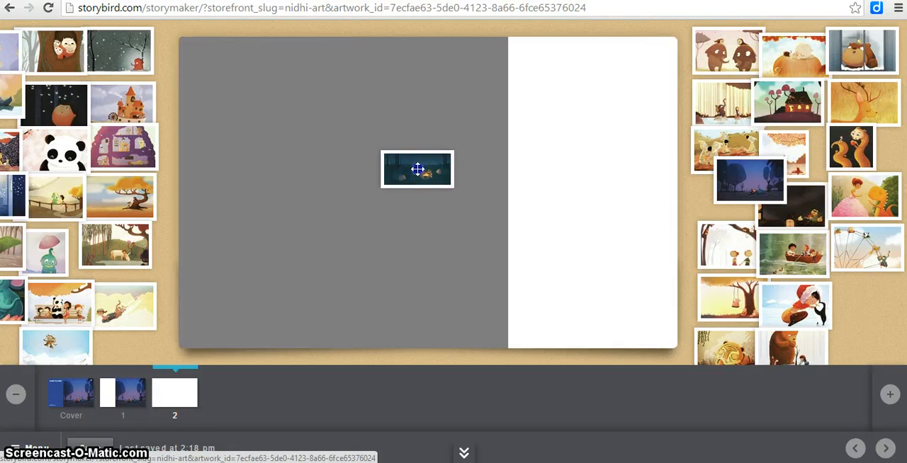
left_click_drag(417, 169, 404, 97)
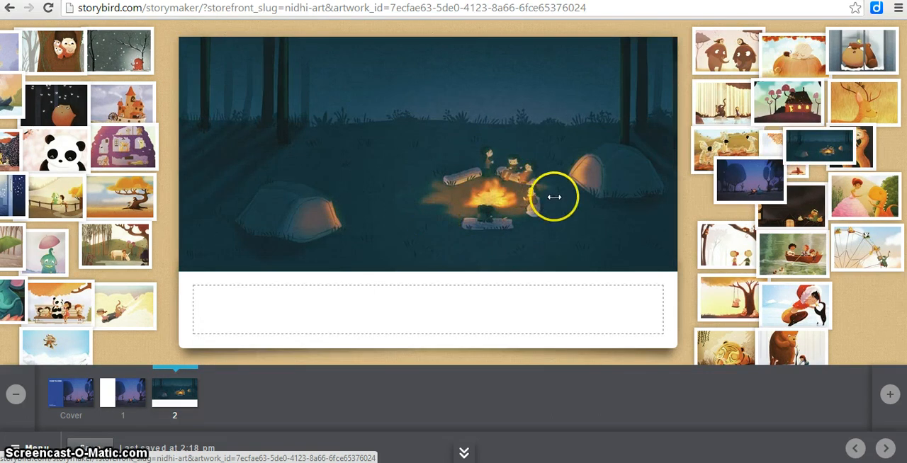
left_click(451, 301)
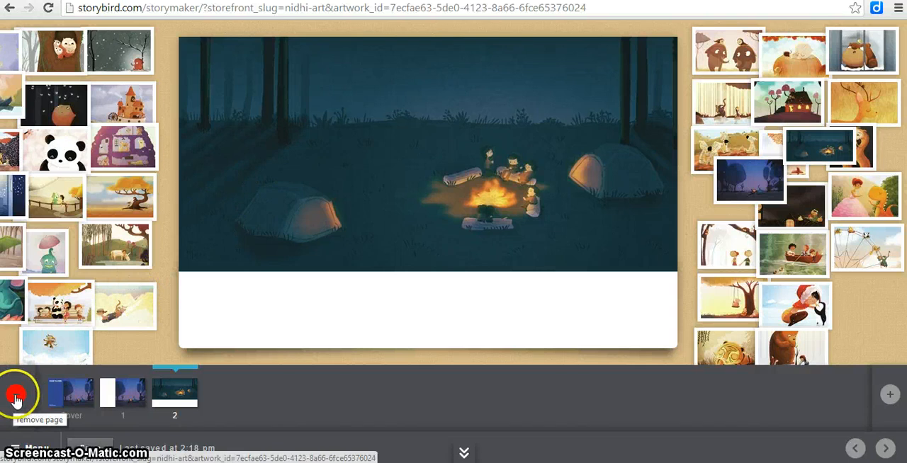
Remove page 2, confirming in the 'Remove page 2?' dialog.
left_click(16, 398)
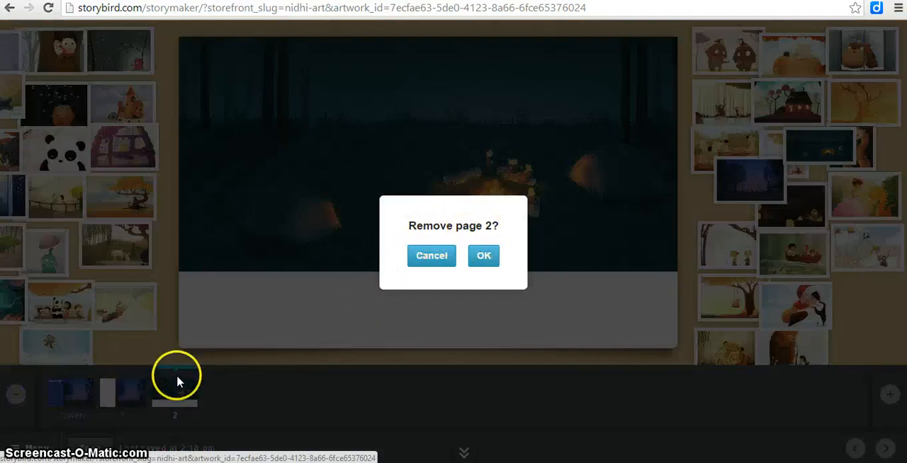
left_click(482, 256)
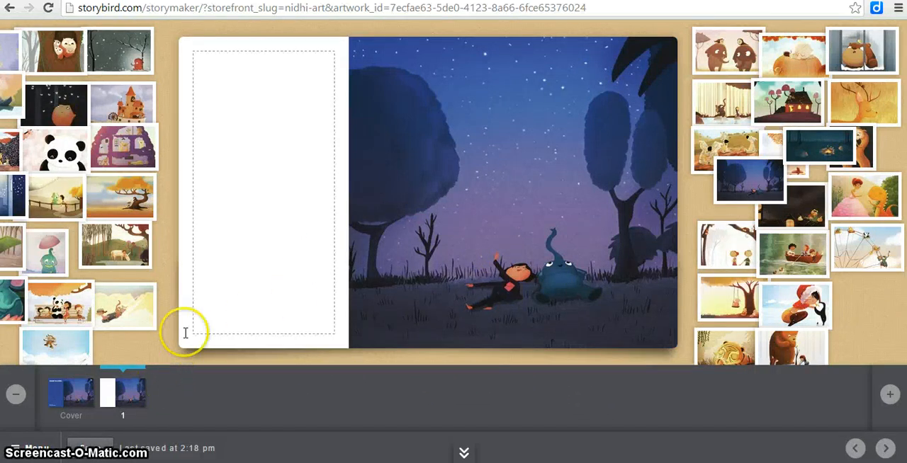
Save the book and choose Save & close from the Menu, returning to Your Stuff.
left_click(92, 451)
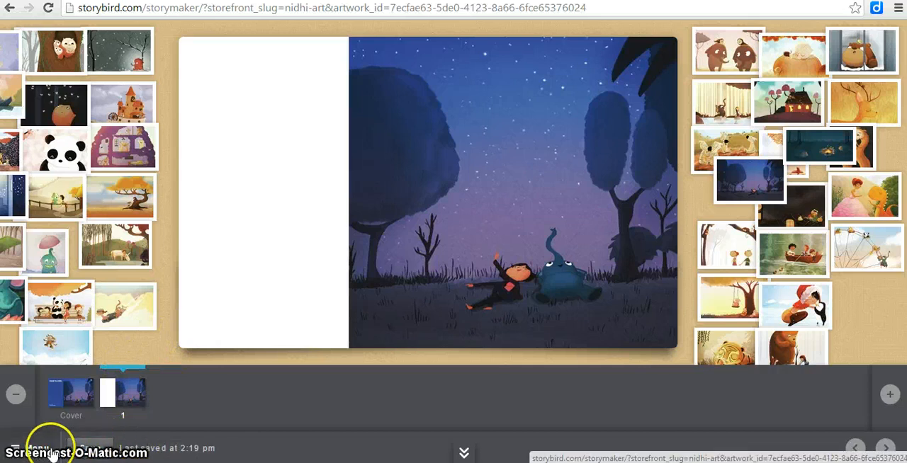
left_click(41, 448)
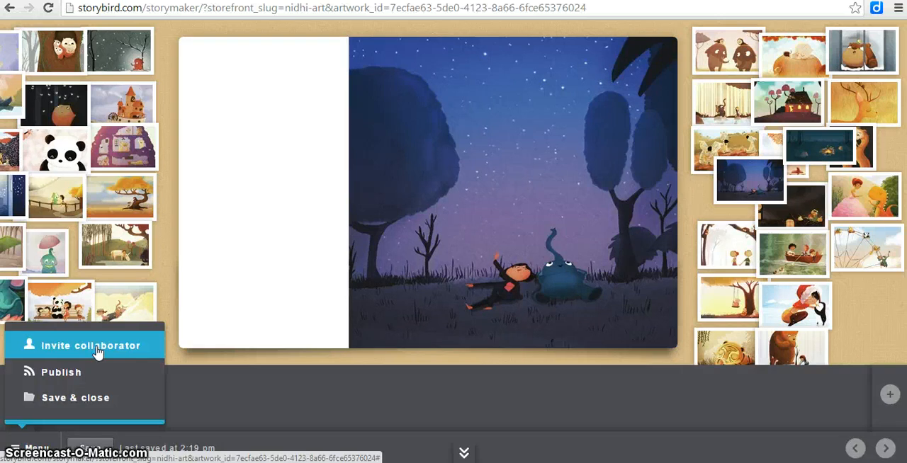
left_click(89, 401)
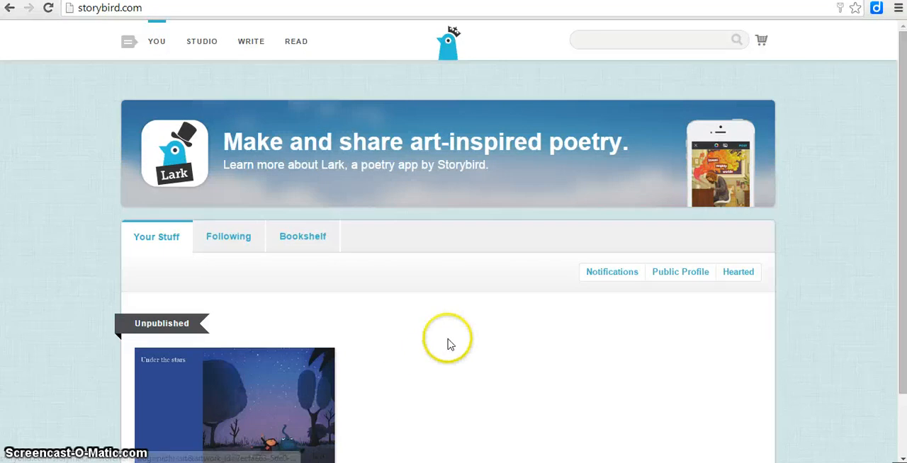
scroll(448, 344, "down", 2)
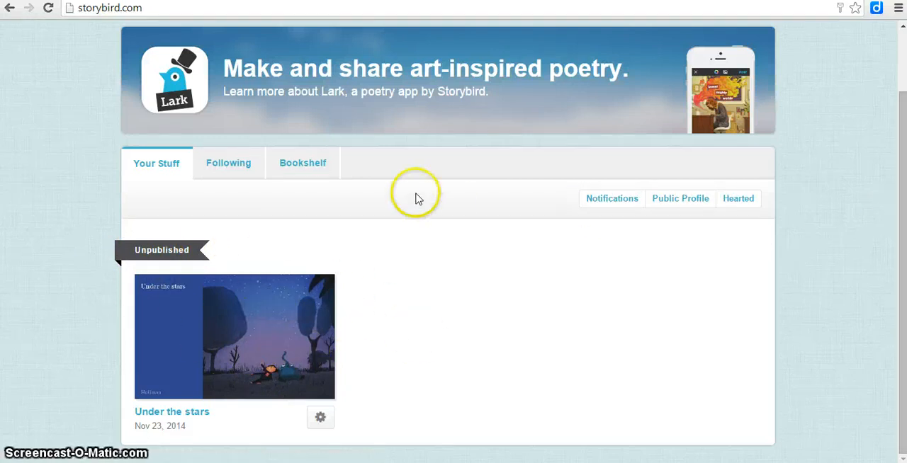
left_click(327, 419)
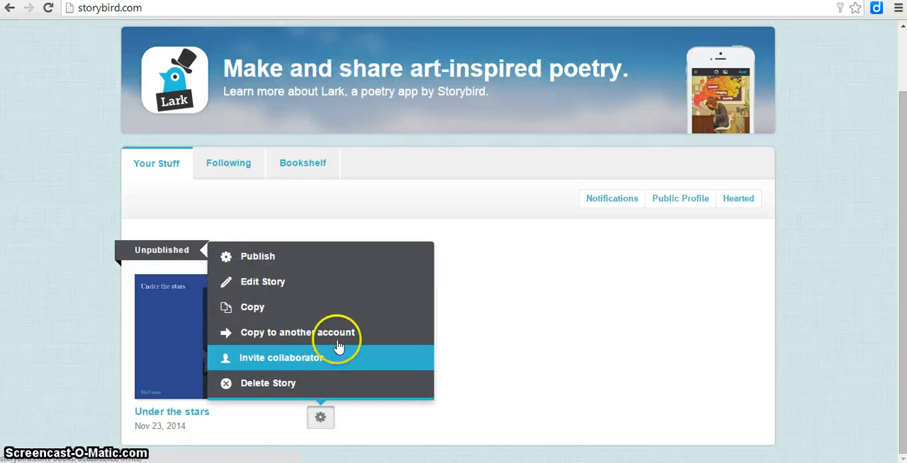
left_click(594, 345)
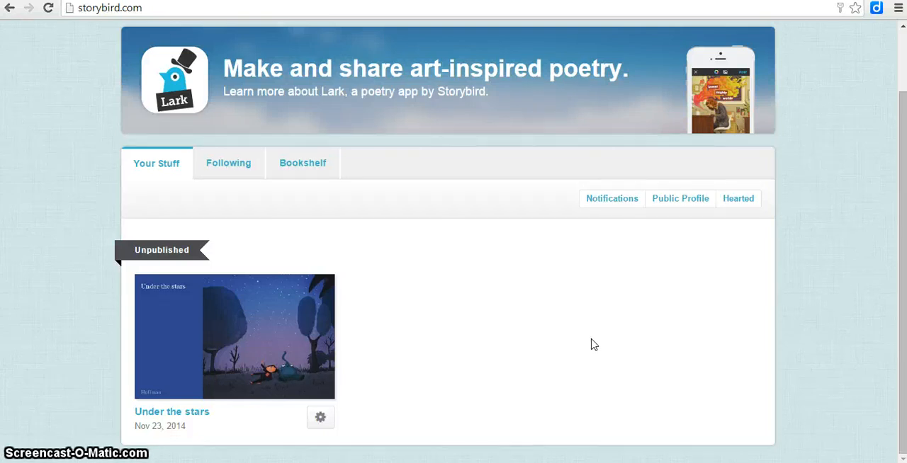
left_click(473, 347)
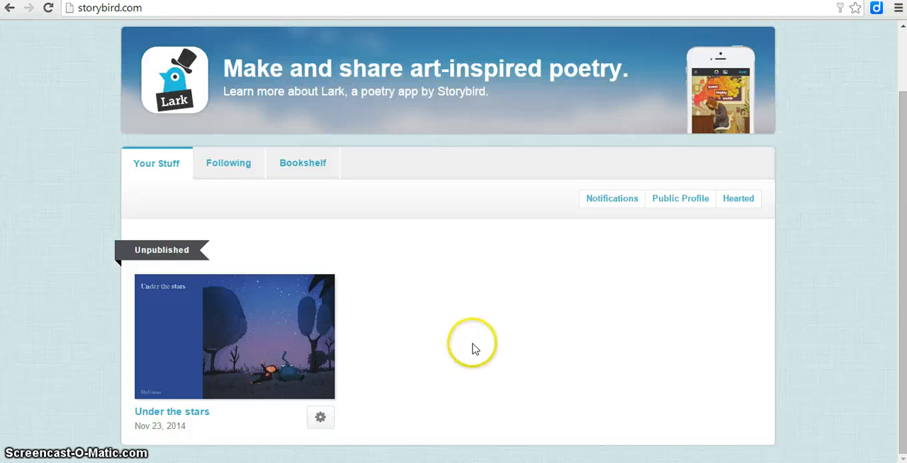